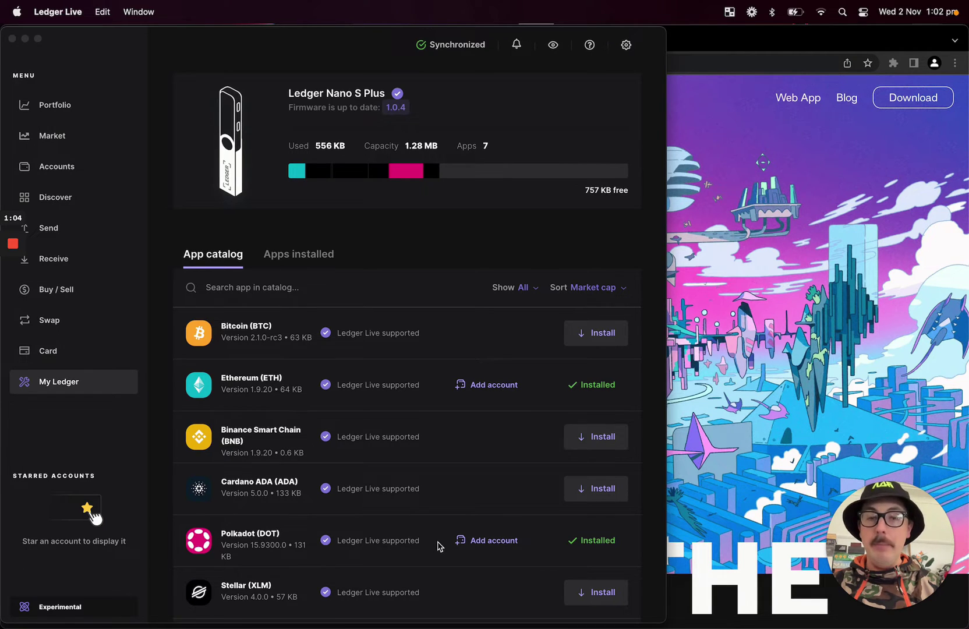
- Scroll the My Ledger app list to confirm Polkadot (DOT) is installed on the Nano S Plus
scroll(378, 496, "down", 4)
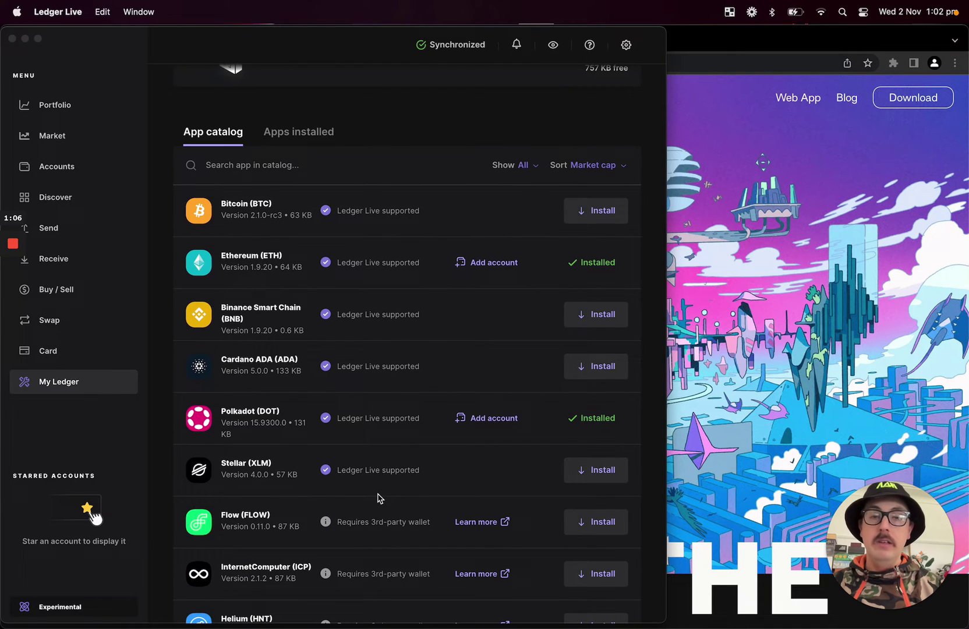
scroll(379, 496, "up", 4)
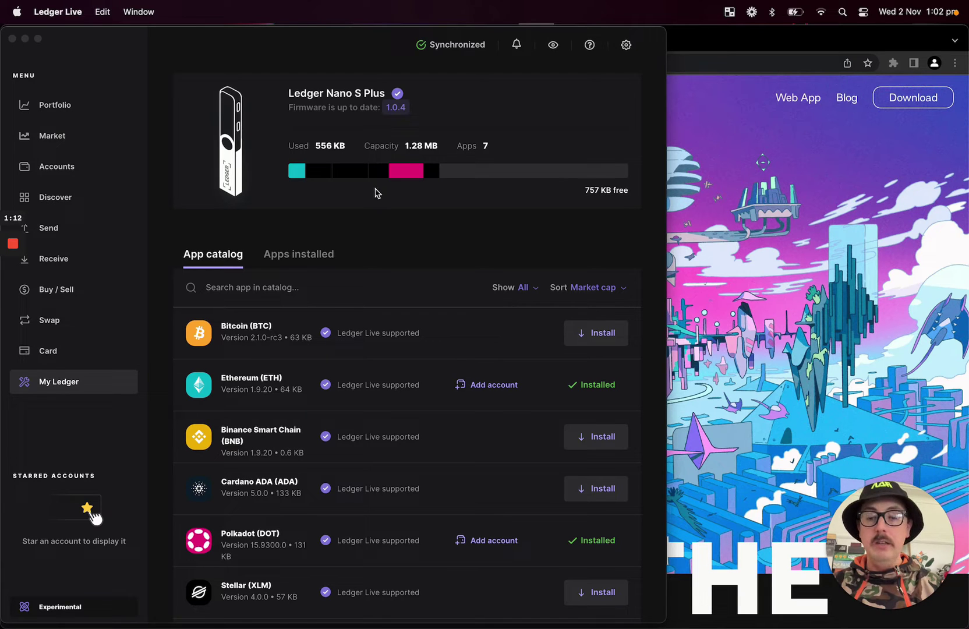
- Open the Talisman - Polkadot Wallet listing in the Chrome Web Store from talisman.xyz and check its extension ID
left_click(728, 49)
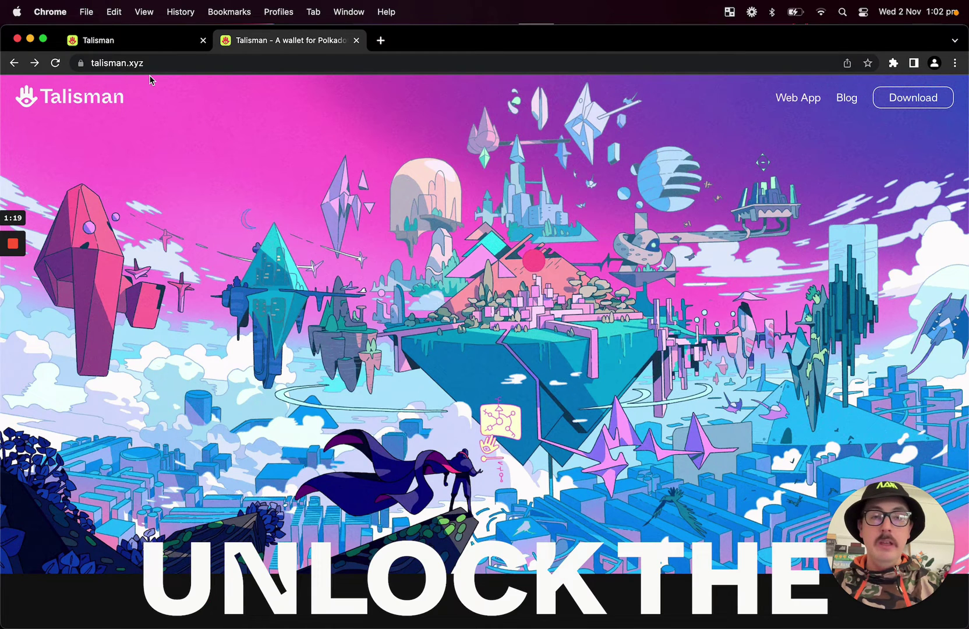
left_click(926, 108)
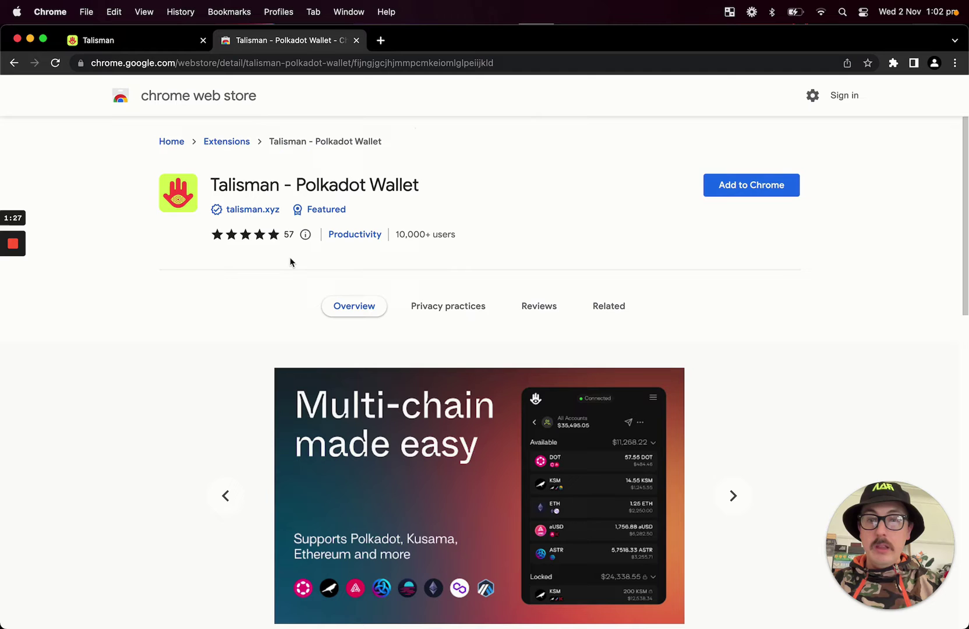
left_click(398, 64)
double_click(385, 64)
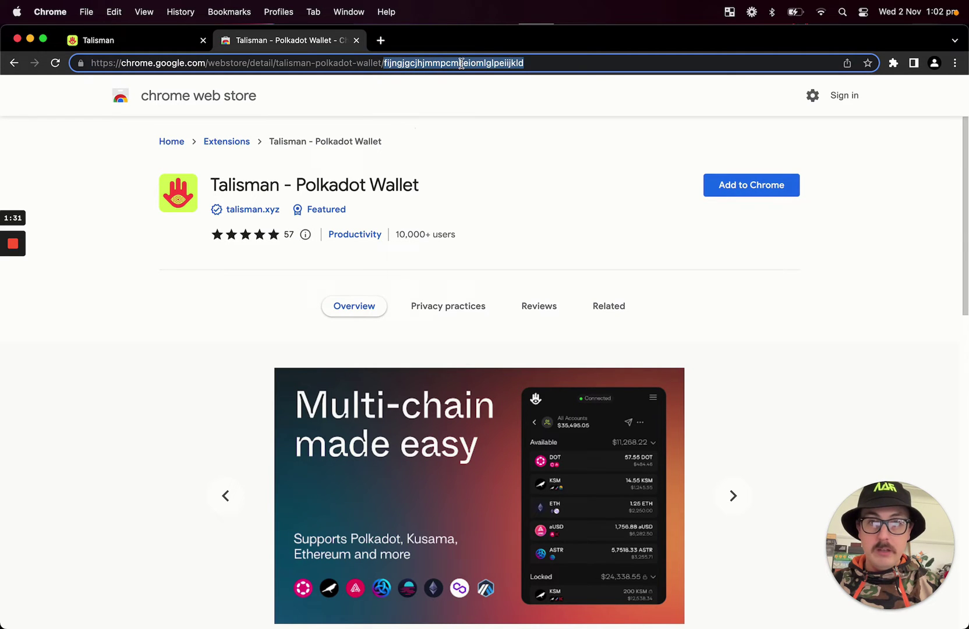
left_click(265, 273)
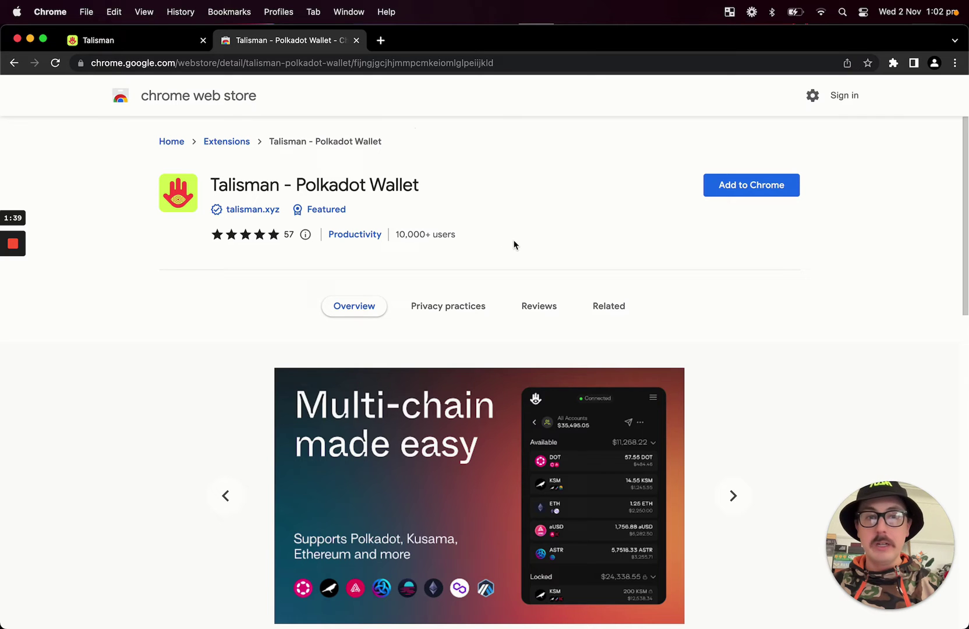
- Add the Talisman extension, create a new wallet with a confirmed password, and accept anonymous usage data
left_click(763, 189)
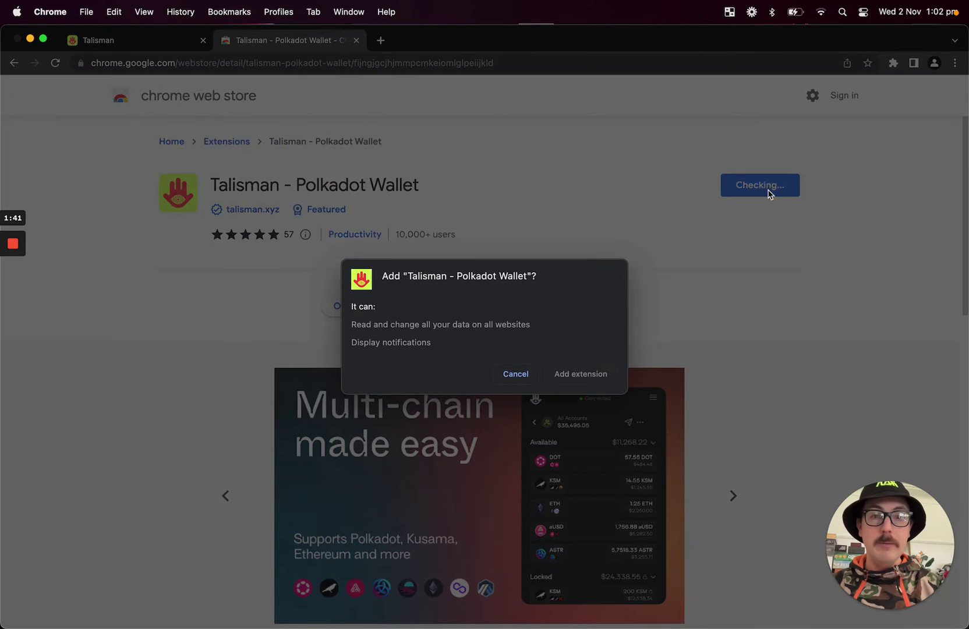
left_click(590, 378)
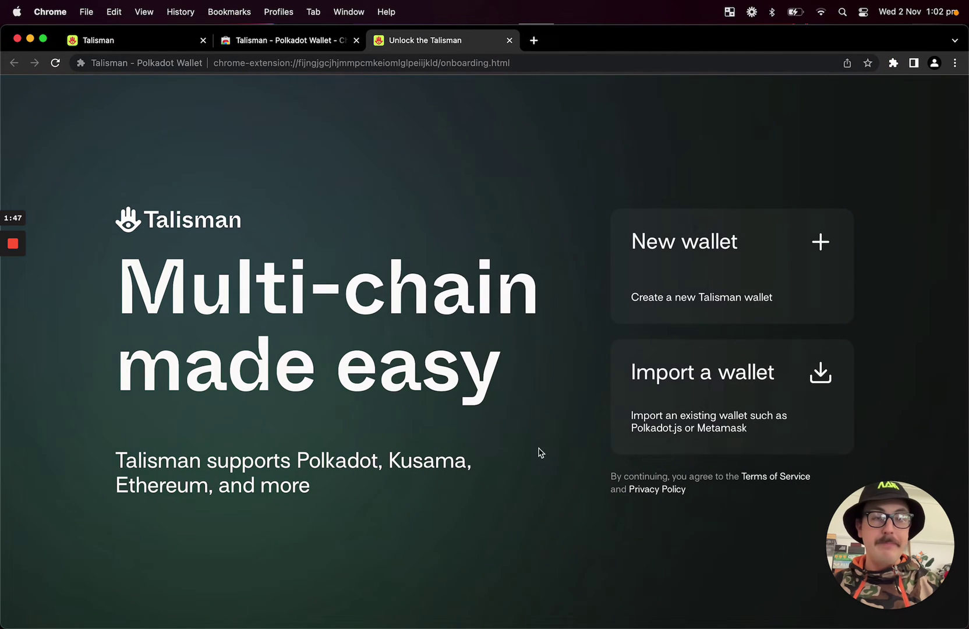
left_click(717, 257)
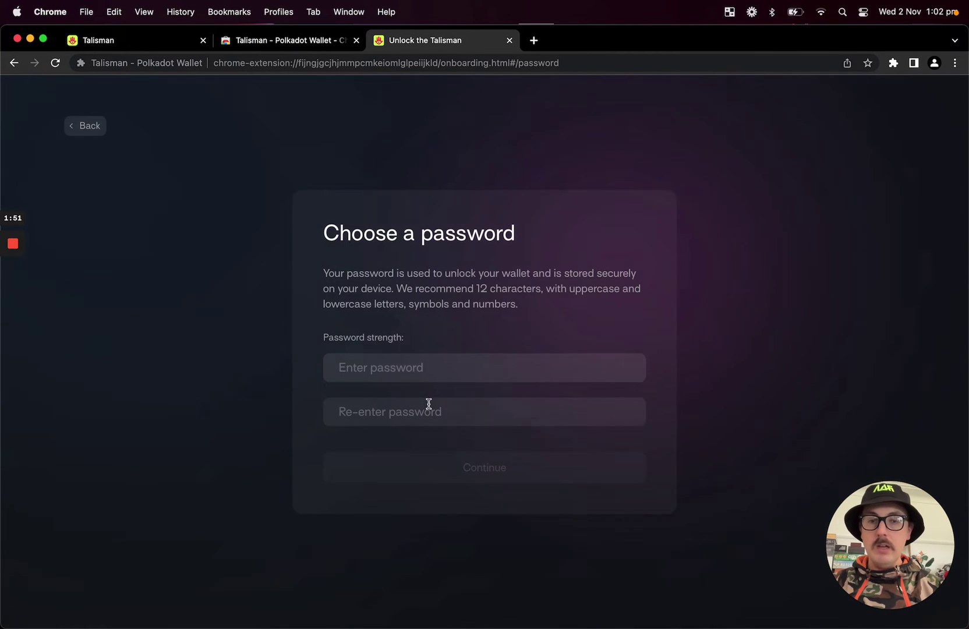
type("•••••••")
left_click(423, 418)
type("•••••••")
left_click(435, 471)
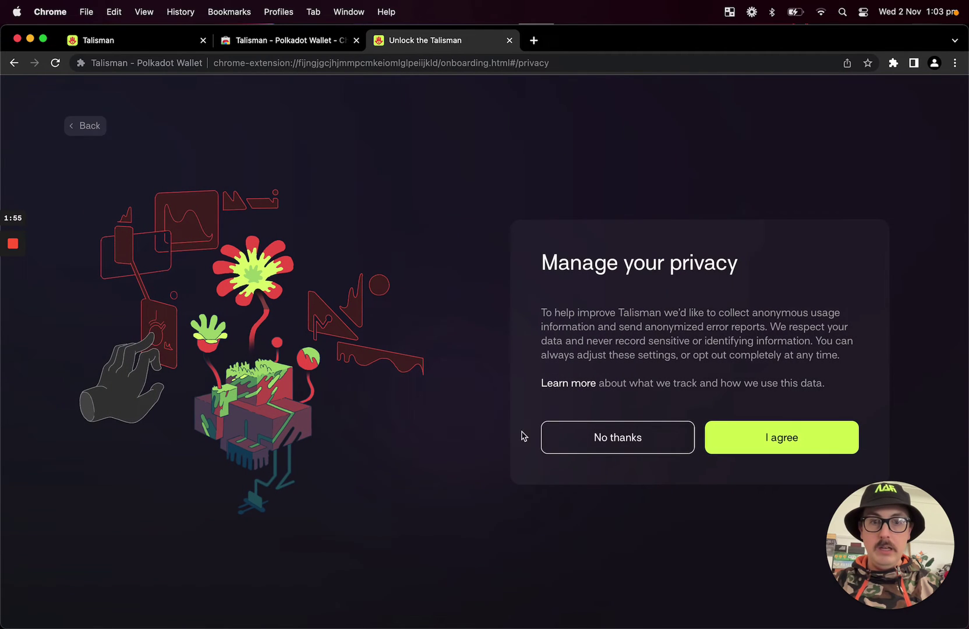
left_click(745, 438)
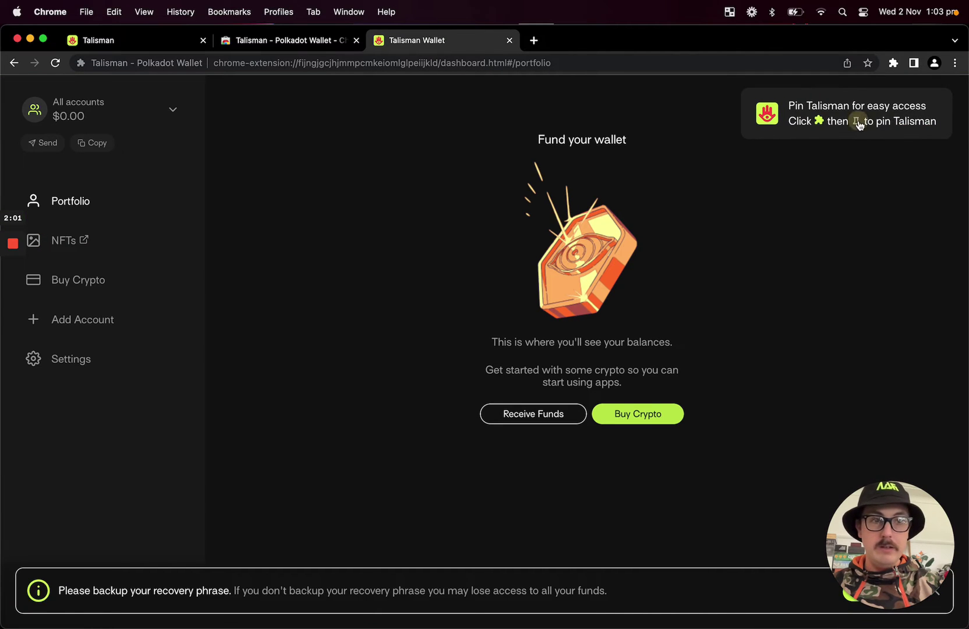
- Start an Import from Ledger via Add Account and choose Polkadot as the network
left_click(113, 334)
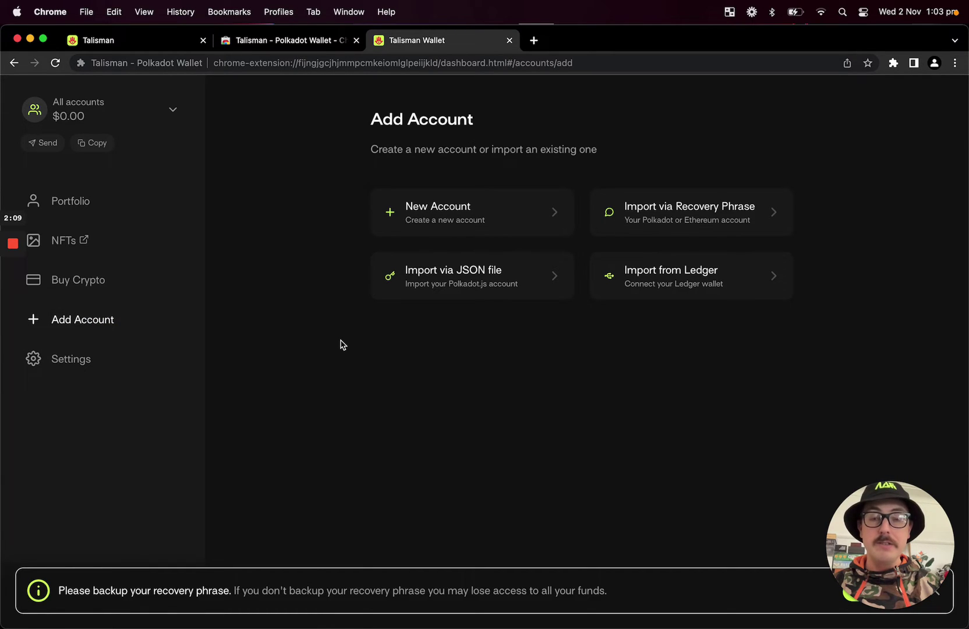
left_click(664, 284)
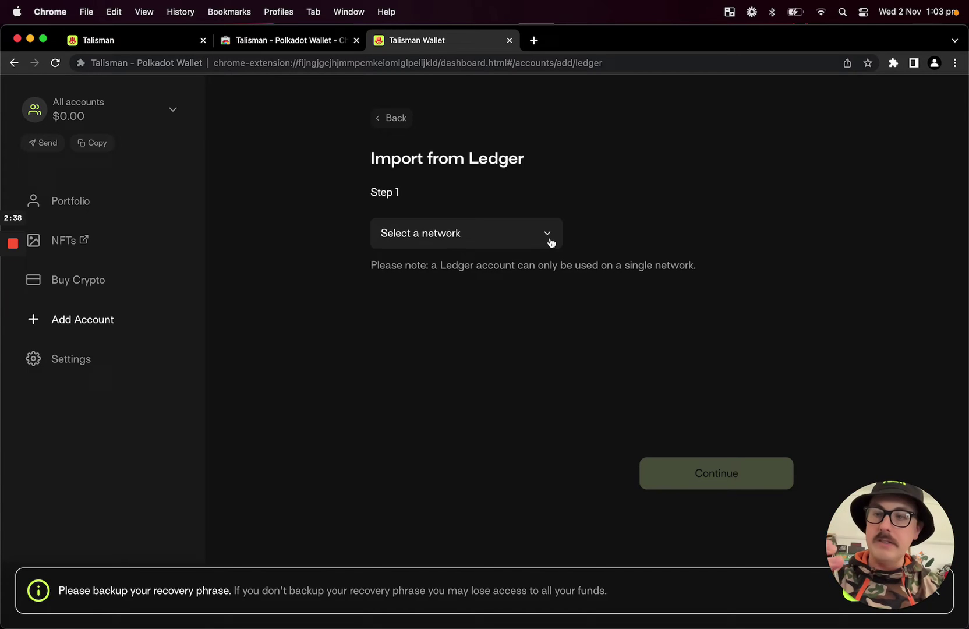
left_click(550, 242)
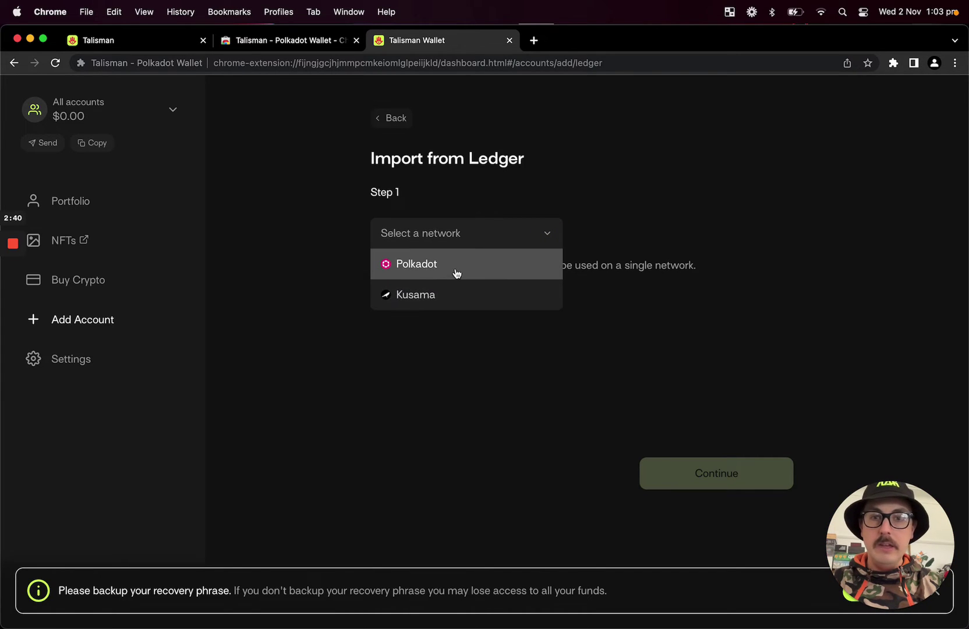
left_click(456, 269)
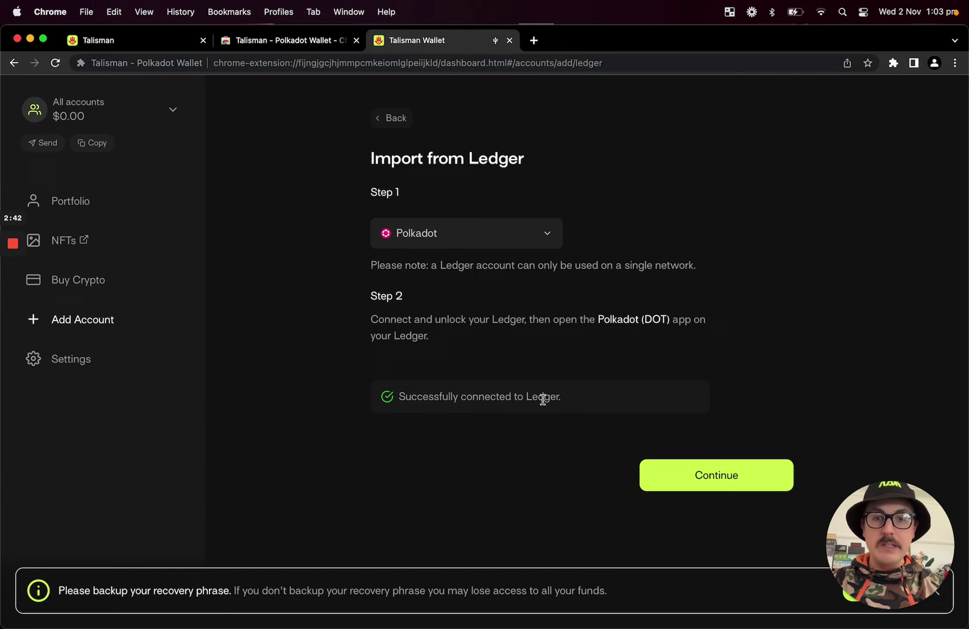
- Proceed to Ledger account selection and load more Ledger Polkadot accounts
left_click(700, 476)
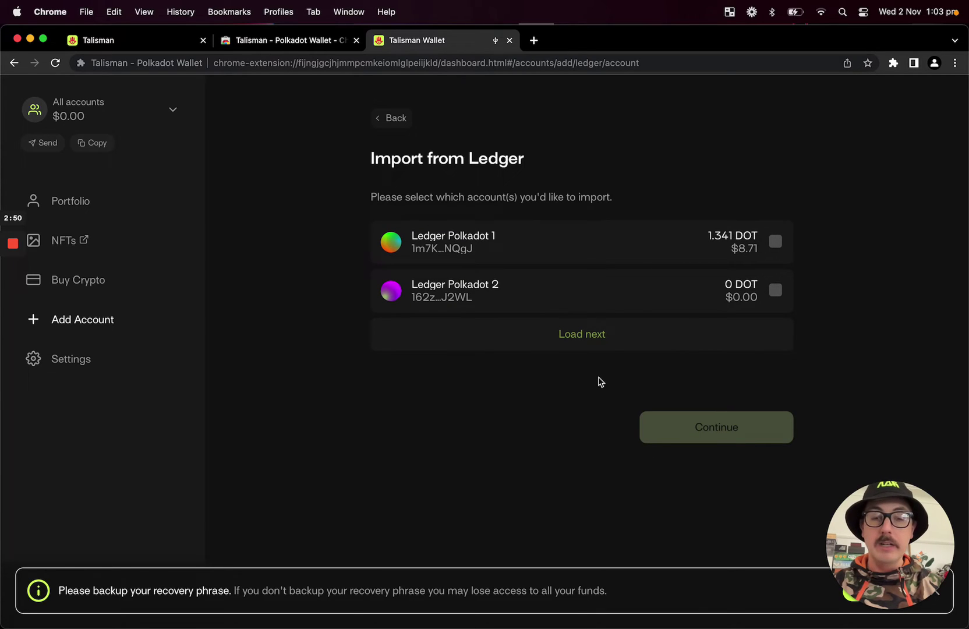
left_click(588, 343)
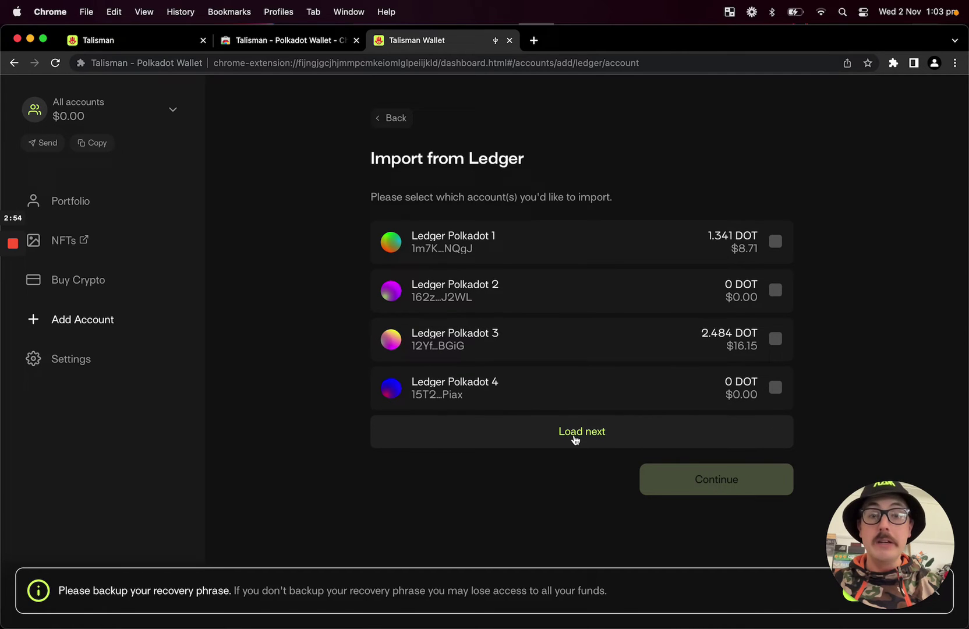
left_click(575, 440)
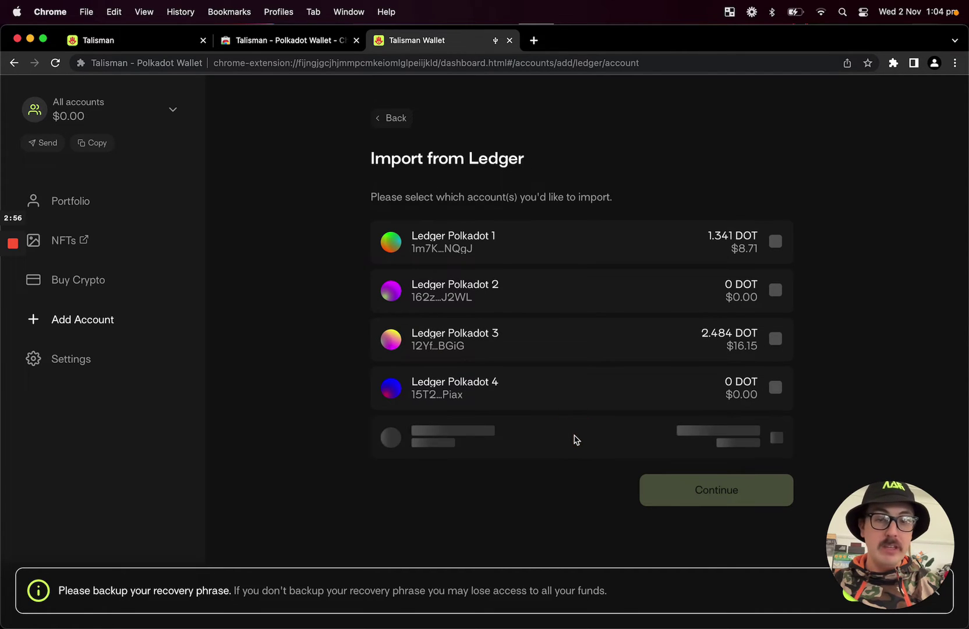
left_click(572, 497)
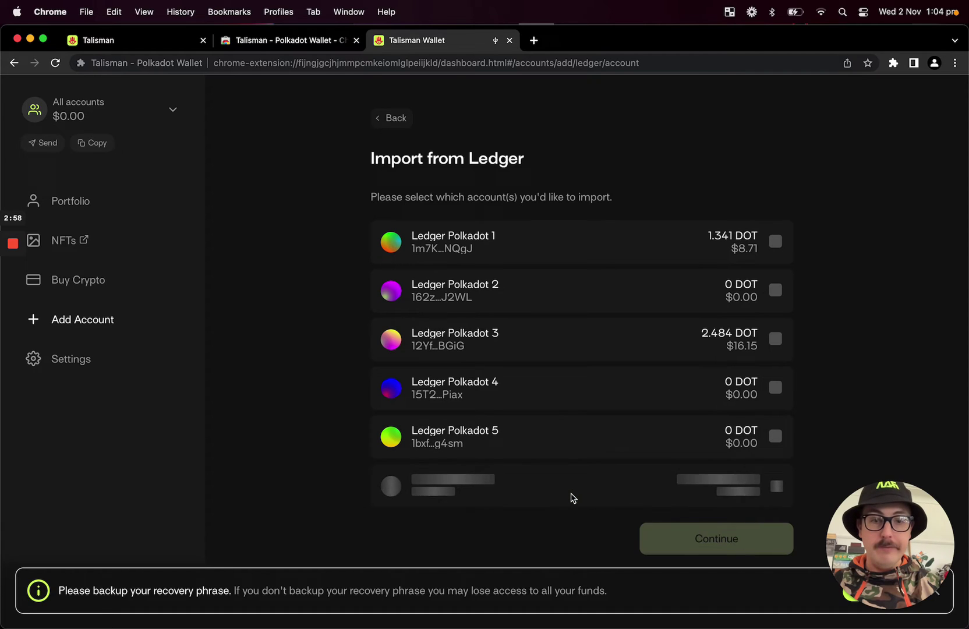
left_click(560, 535)
scroll(587, 485, "down", 1)
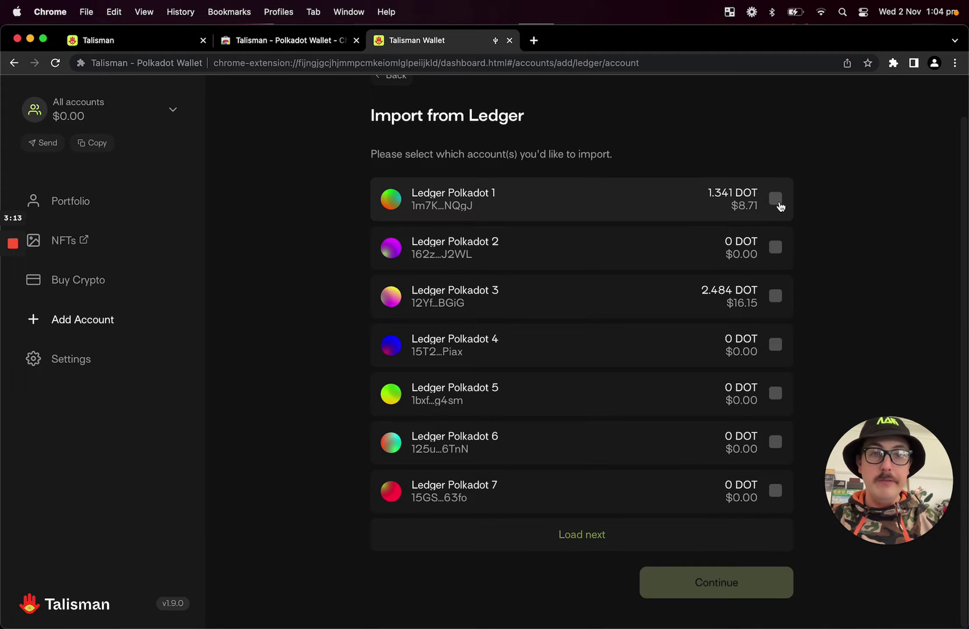
- Import Ledger Polkadot 1 and Ledger Polkadot 3, then review them in the account list
left_click(776, 199)
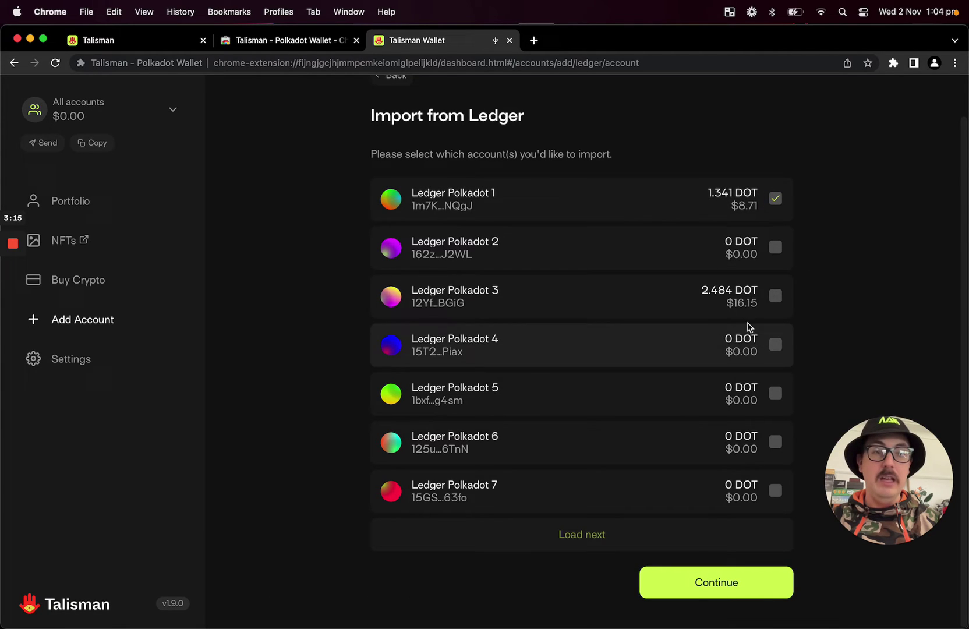
left_click(769, 304)
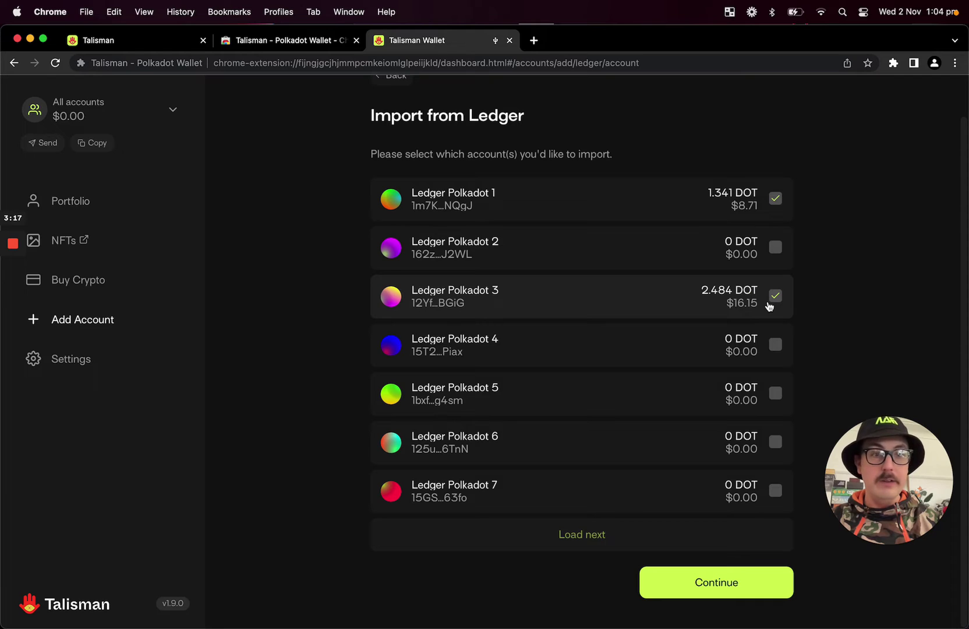
left_click(697, 590)
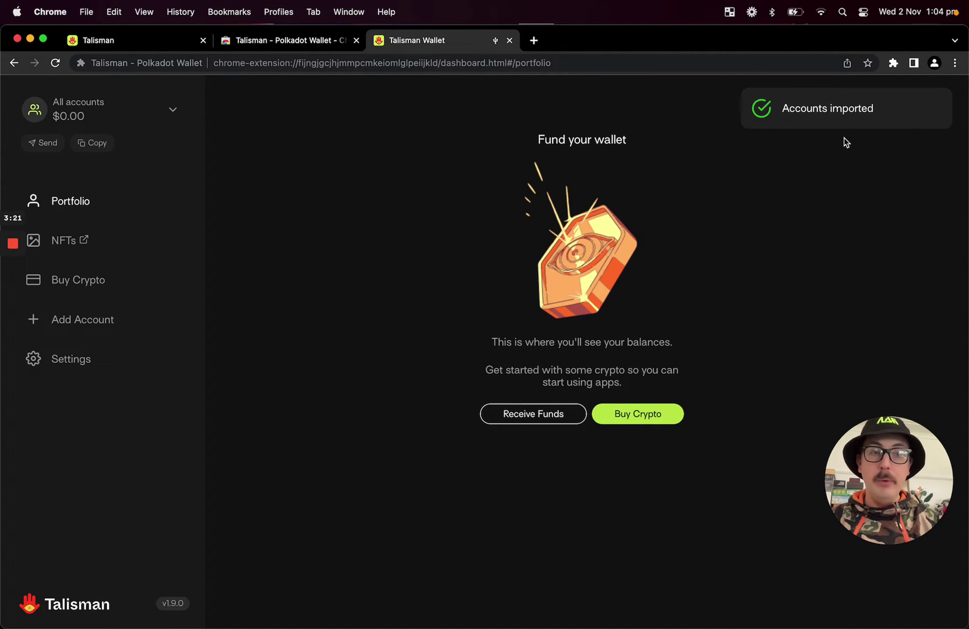
left_click(134, 116)
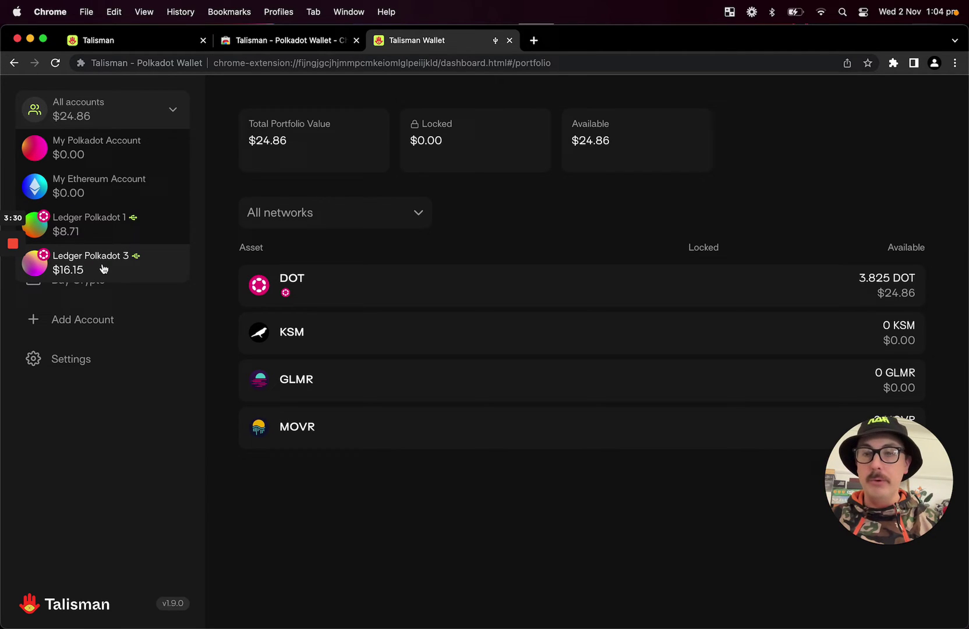
left_click(310, 481)
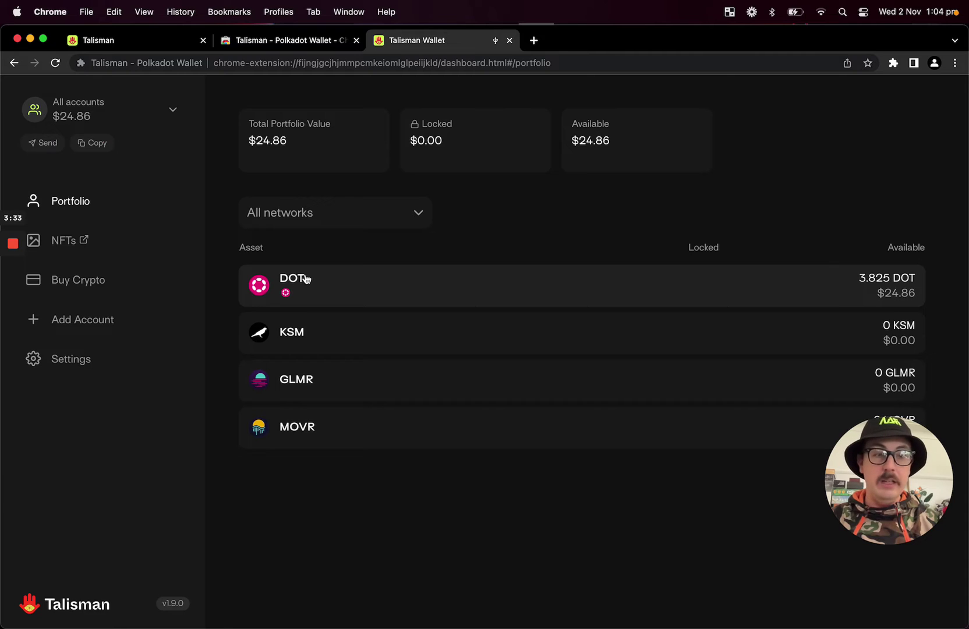
- Reload the app.talisman.xyz staking page and connect Ledger Polkadot 1 and 3 from the Talisman popup
left_click(169, 41)
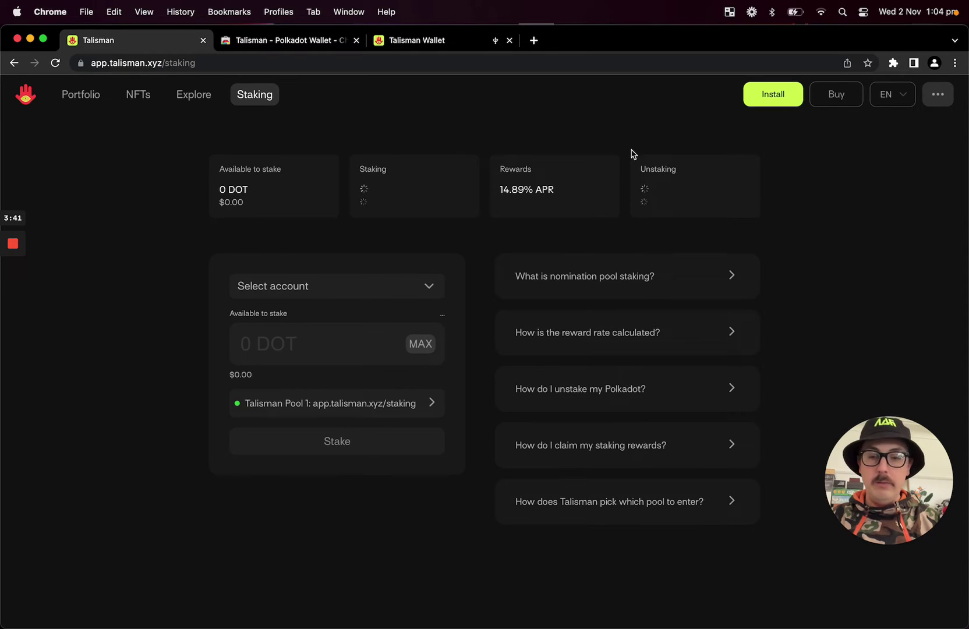
key("super+r")
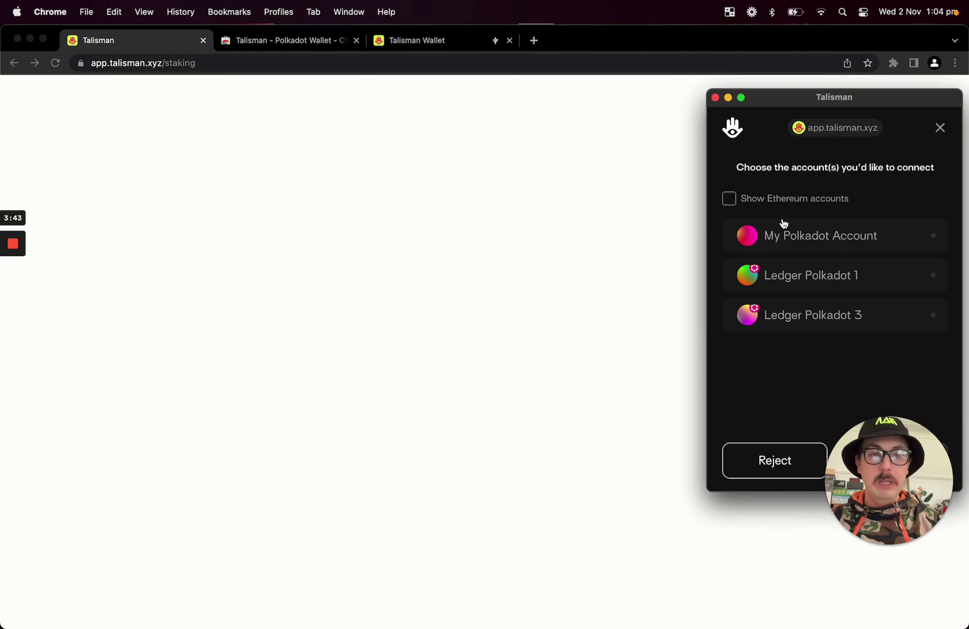
left_click_drag(902, 492, 622, 514)
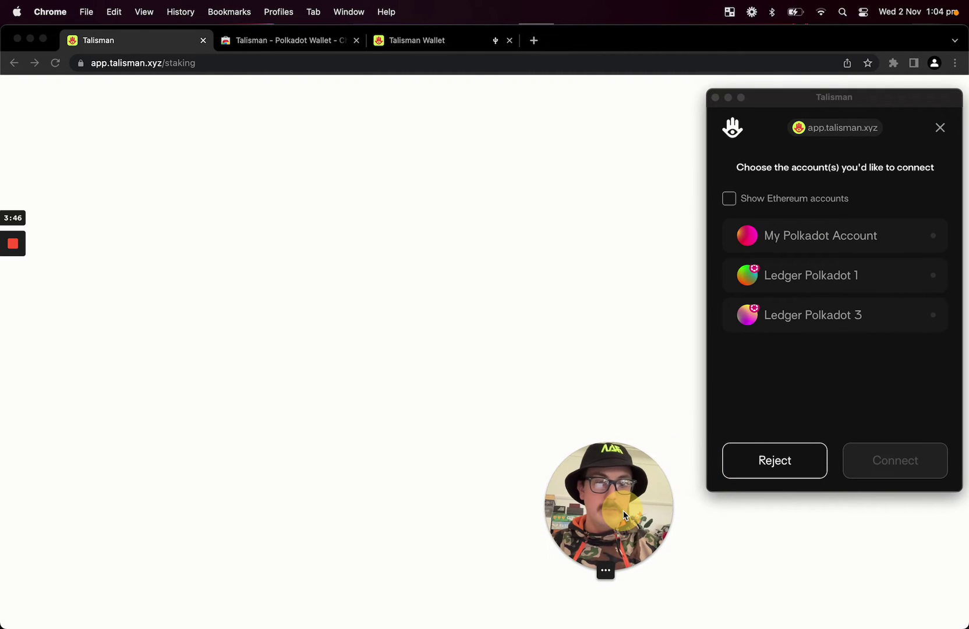
left_click(933, 284)
left_click(925, 284)
left_click(912, 313)
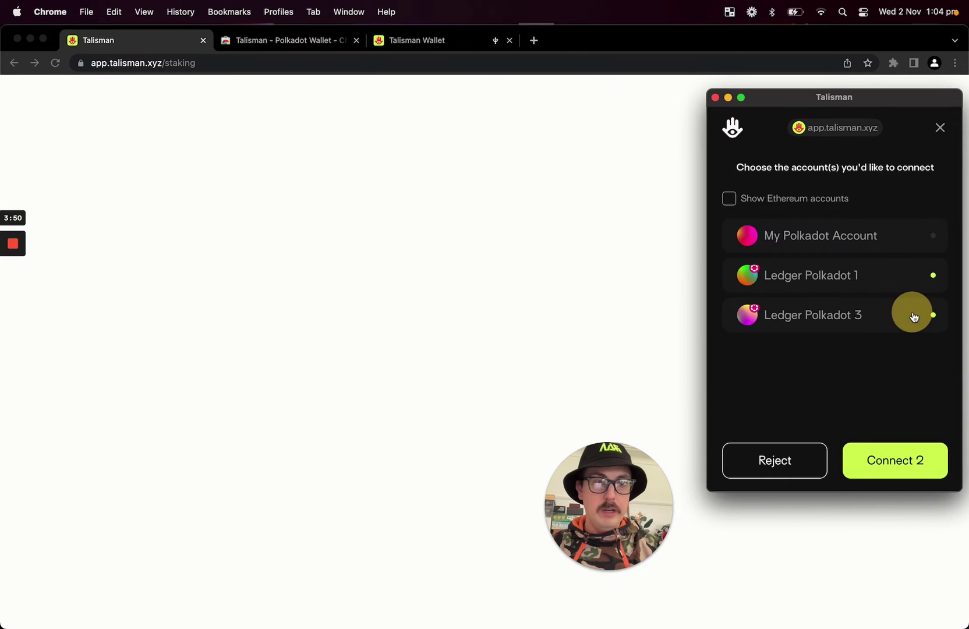
left_click(898, 473)
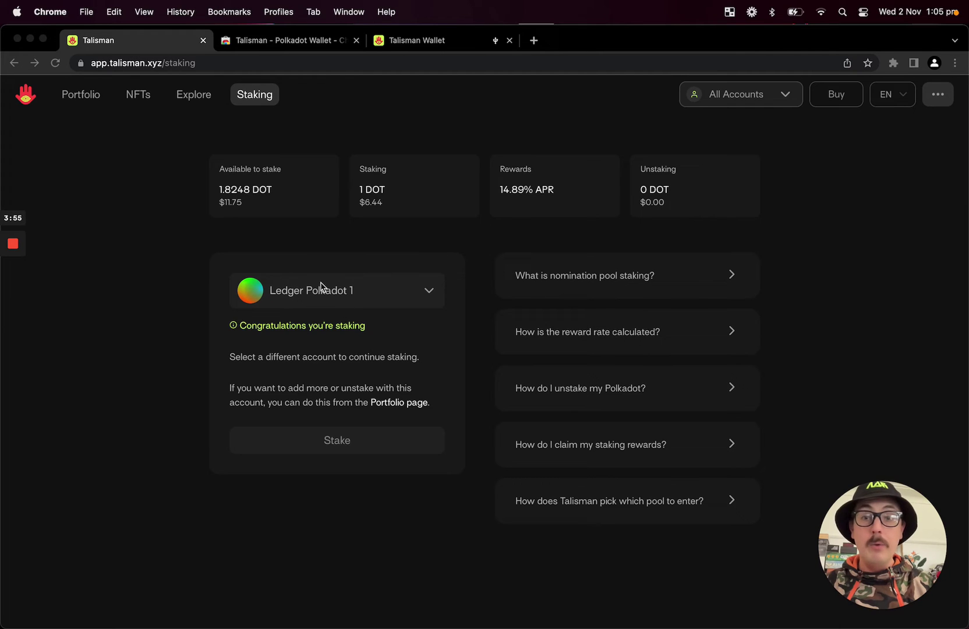
- Choose Ledger Polkadot 3 as the staking account, noting its 1.4695 DOT available balance
left_click(406, 293)
left_click(421, 291)
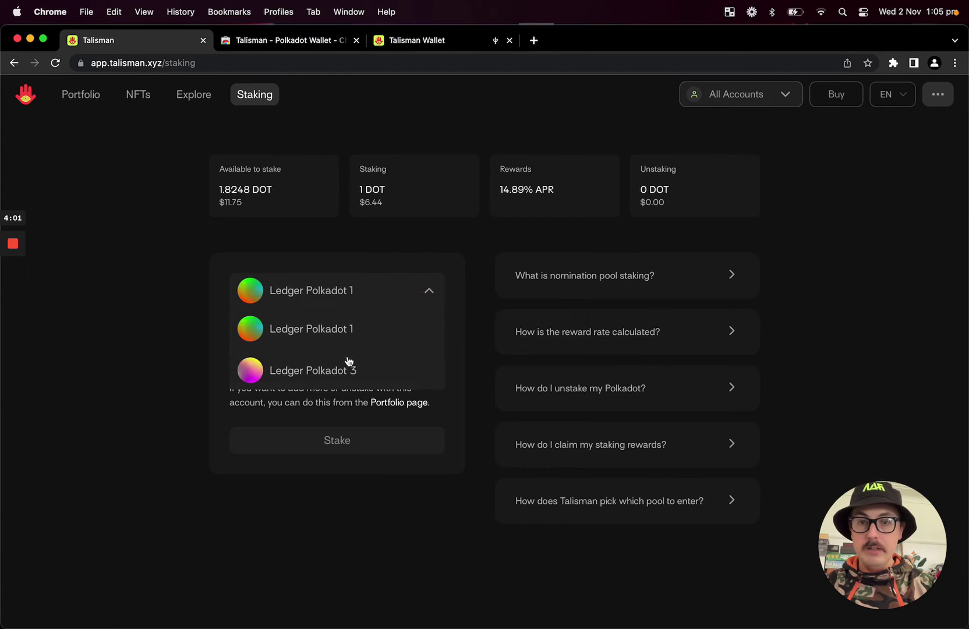
left_click(366, 373)
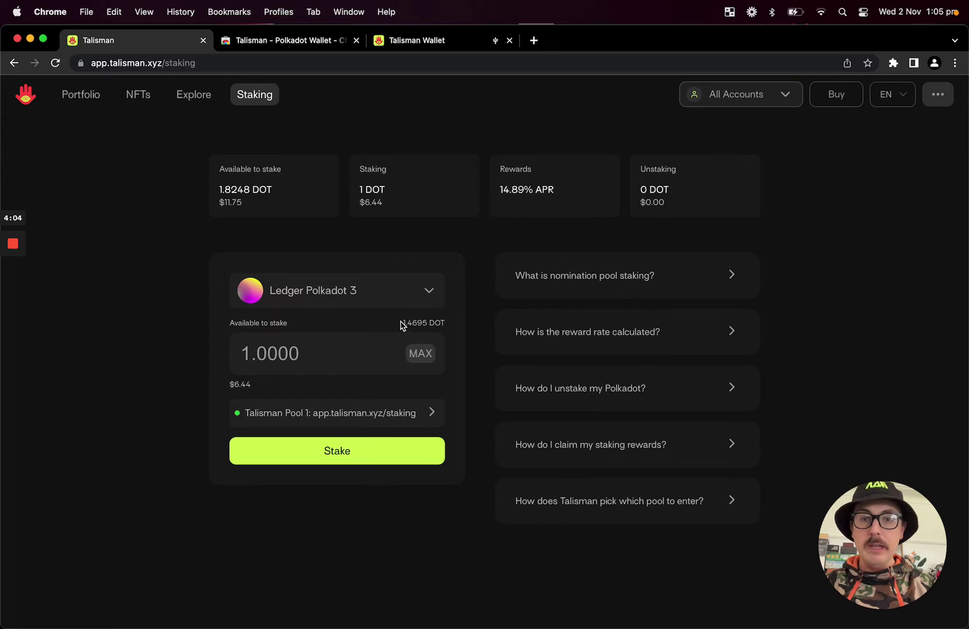
left_click_drag(400, 323, 435, 329)
left_click(439, 327)
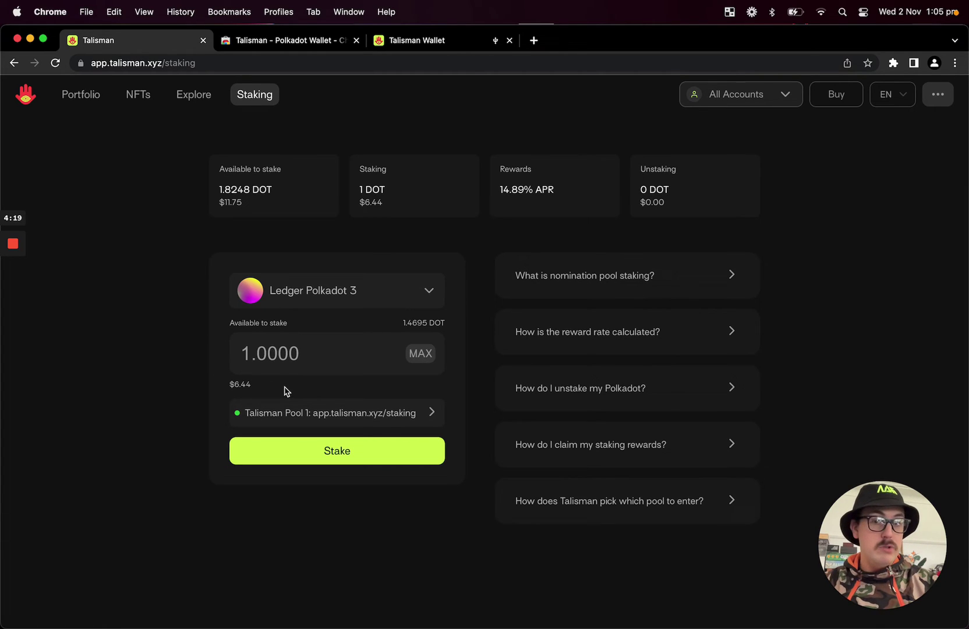
- Review Talisman Pool 1's details and the other pools, keeping Talisman Pool 1 as the target
left_click(433, 412)
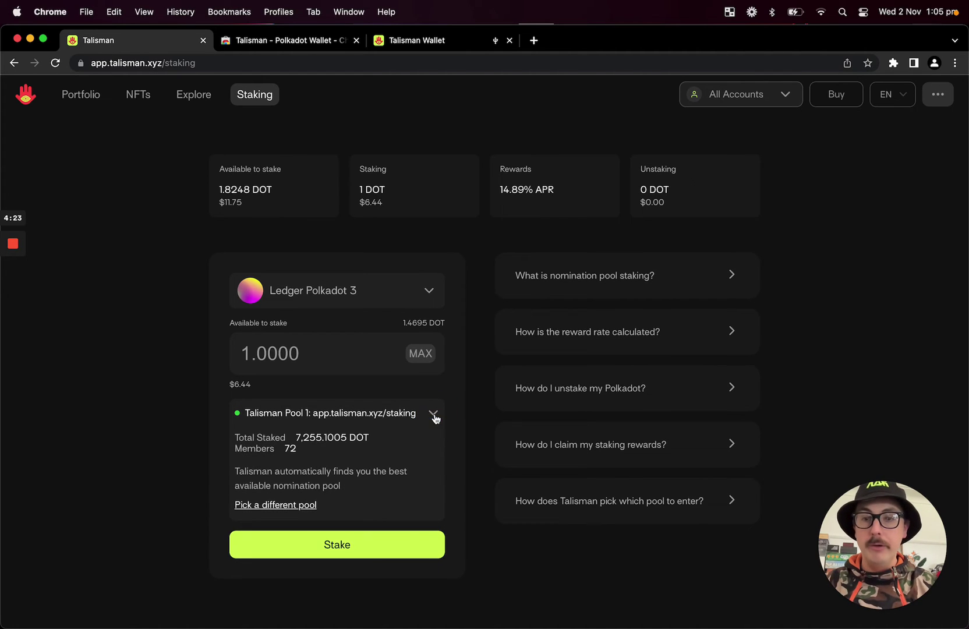
scroll(423, 425, "down", 1)
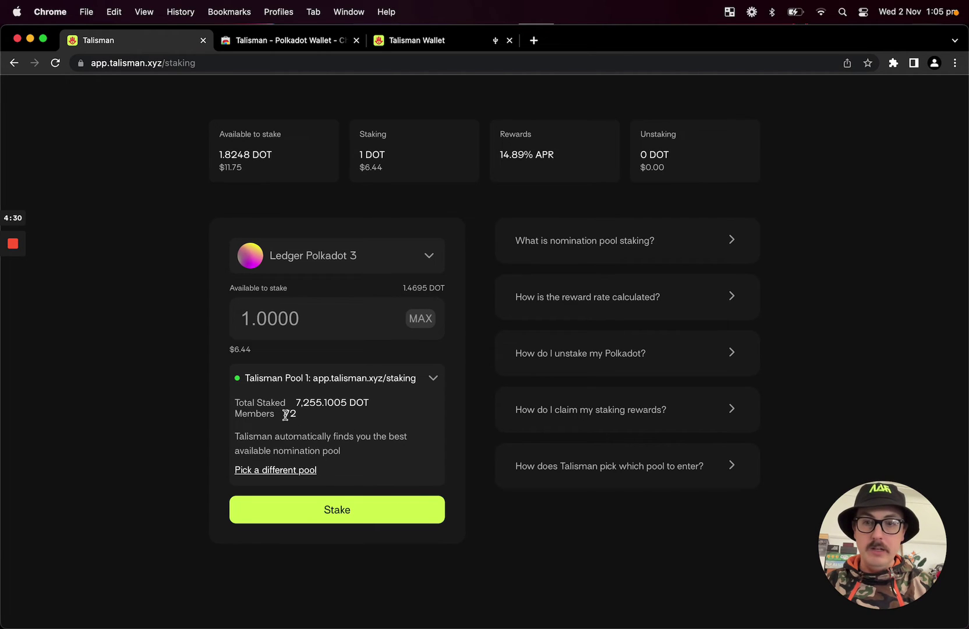
left_click(300, 471)
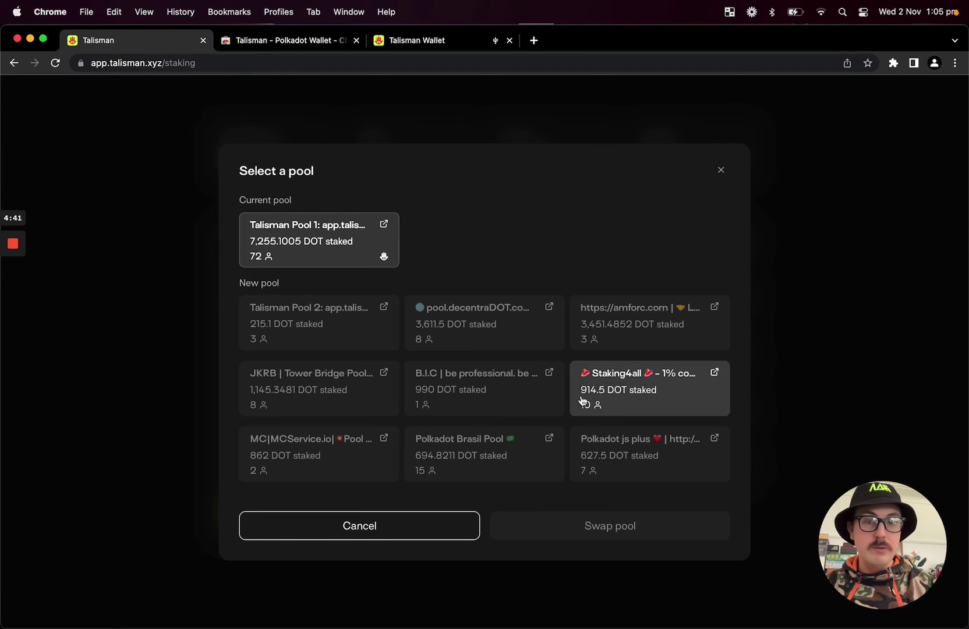
left_click(721, 170)
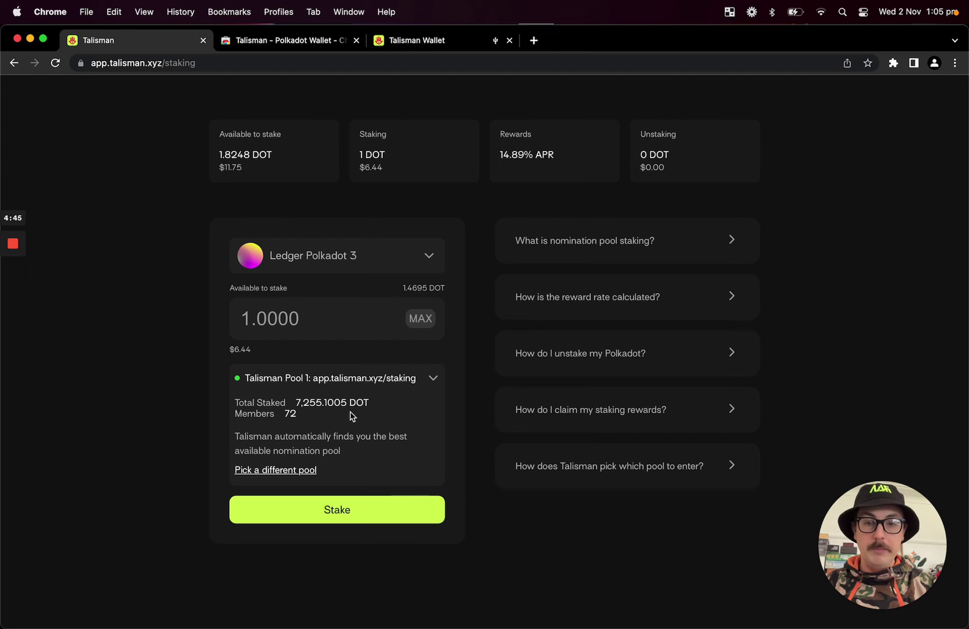
- Submit the 1 DOT stake and check its nominationPools join method in the approval details
left_click(348, 517)
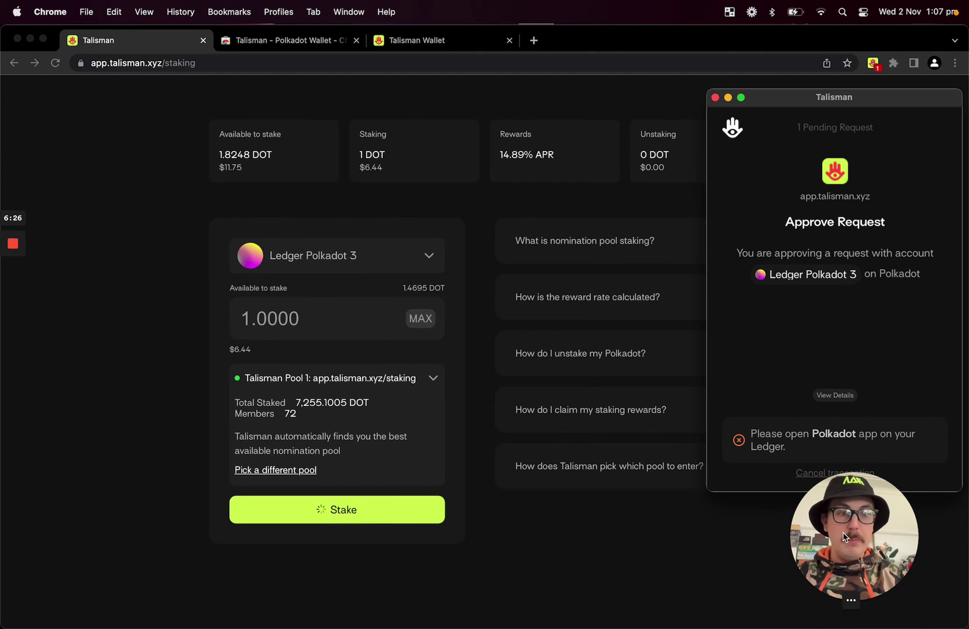
left_click_drag(845, 537, 629, 536)
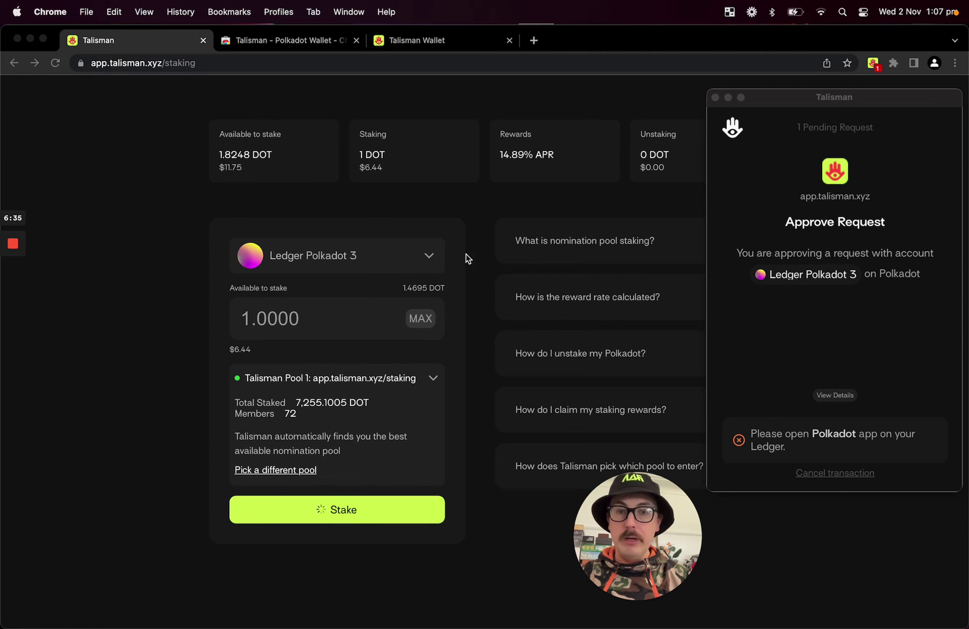
left_click(826, 396)
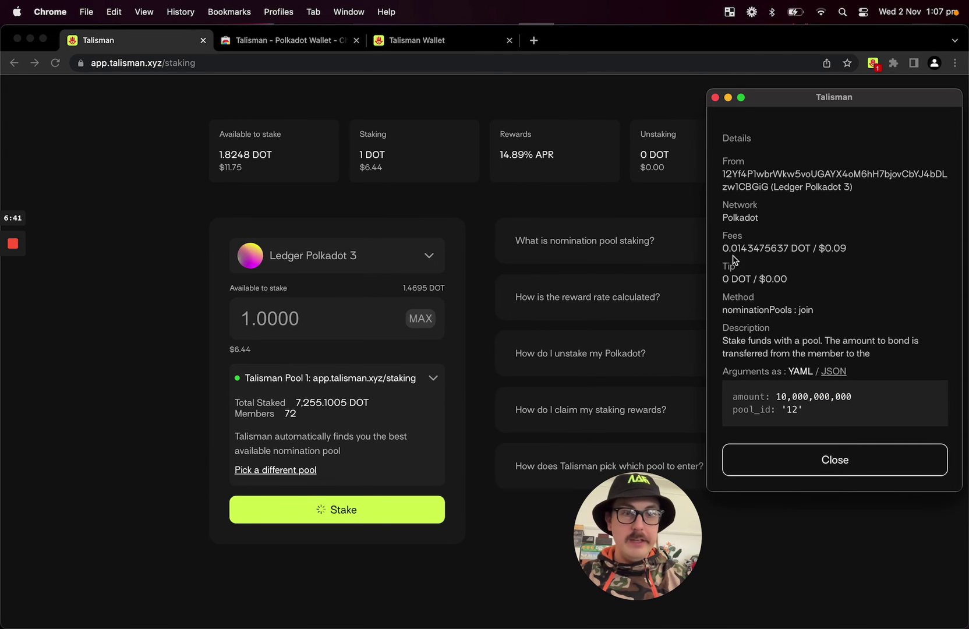
left_click_drag(724, 313, 793, 312)
left_click(794, 312)
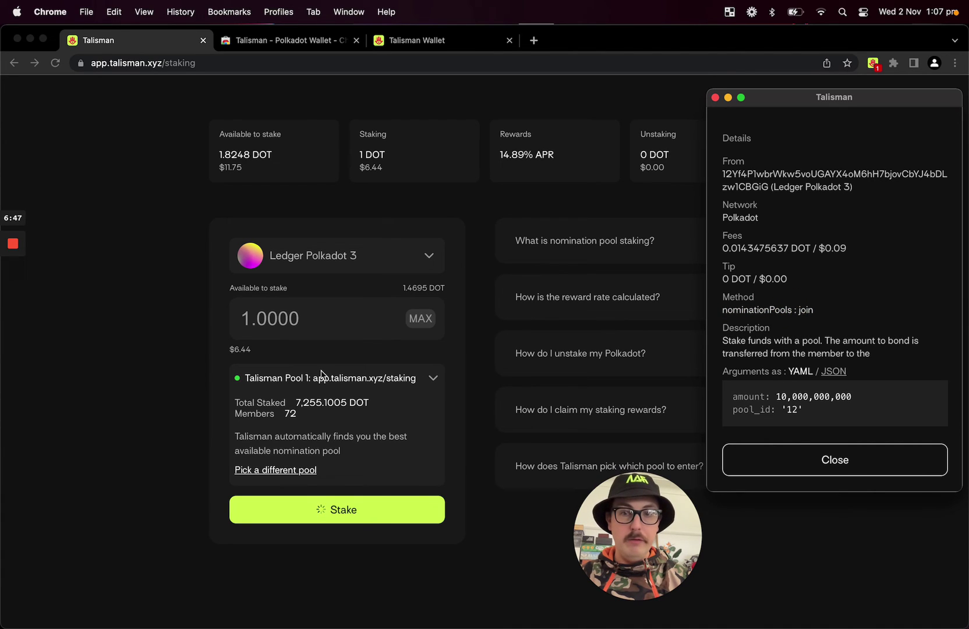
left_click(857, 465)
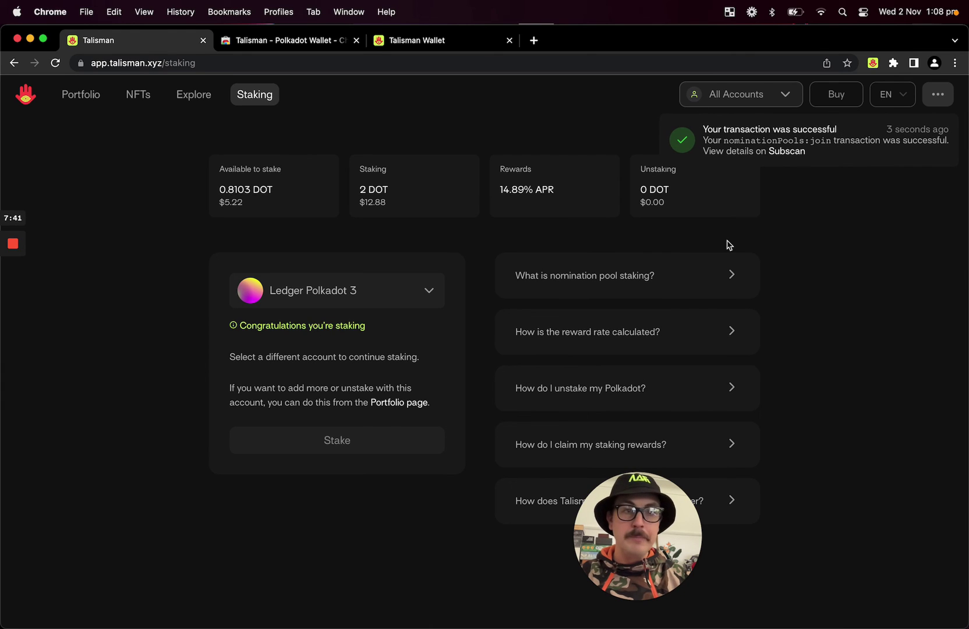
- View the stake transaction on Subscan, then check the Portfolio's Staking section for both Ledger accounts
left_click(794, 152)
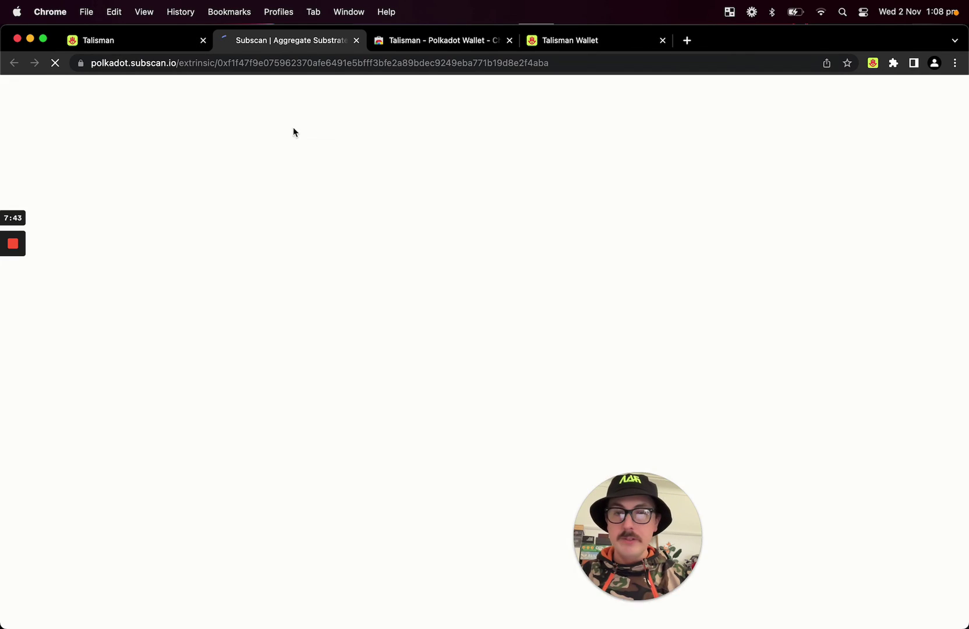
left_click(149, 46)
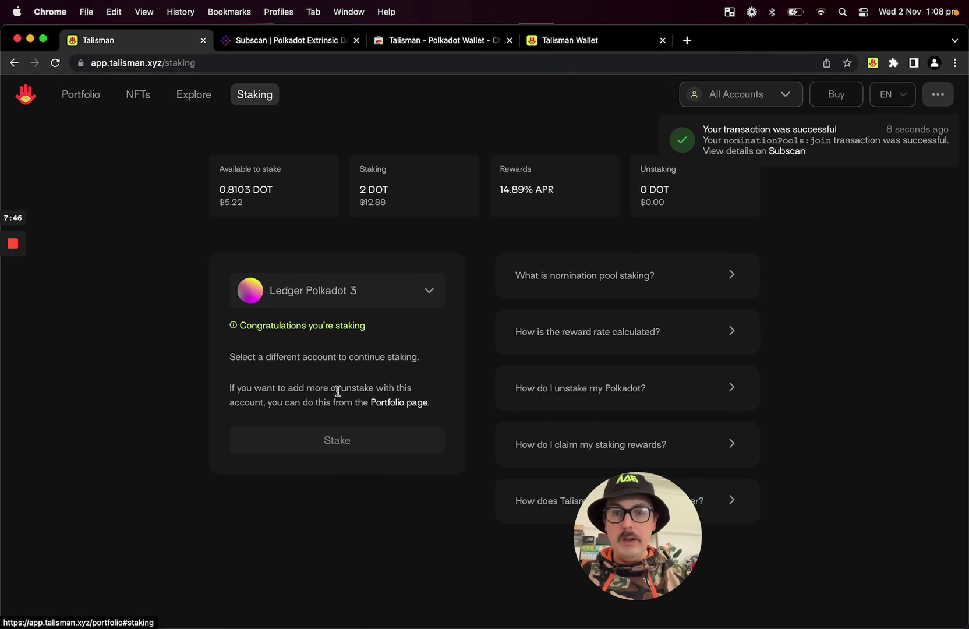
left_click(84, 98)
scroll(244, 329, "down", 3)
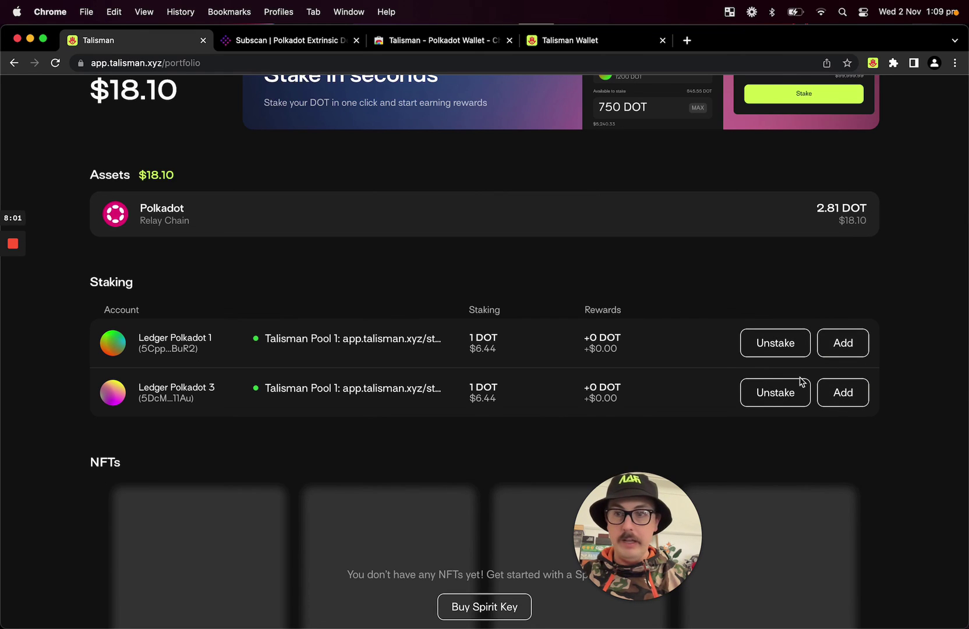
scroll(406, 413, "up", 3)
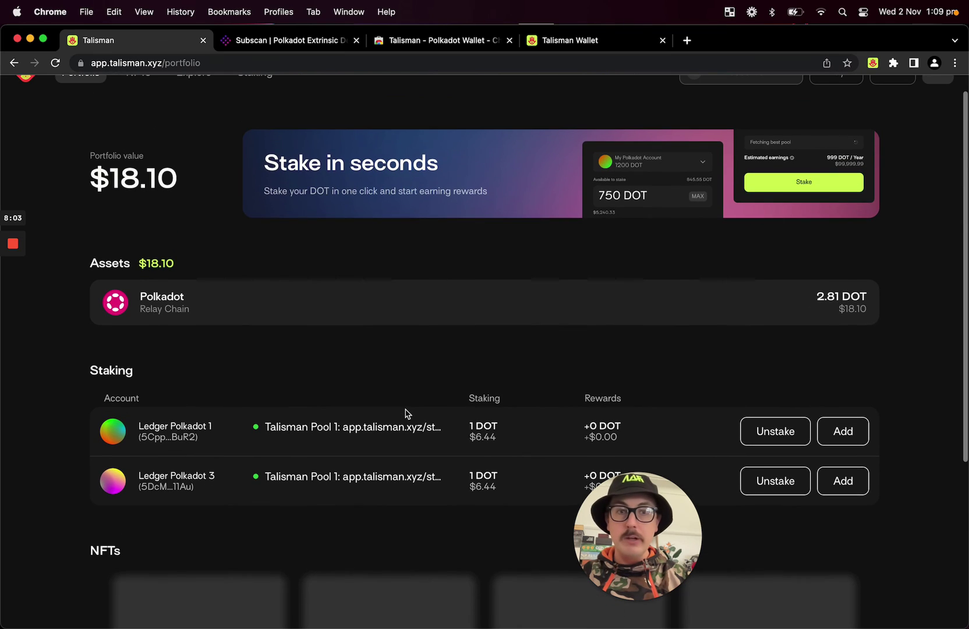